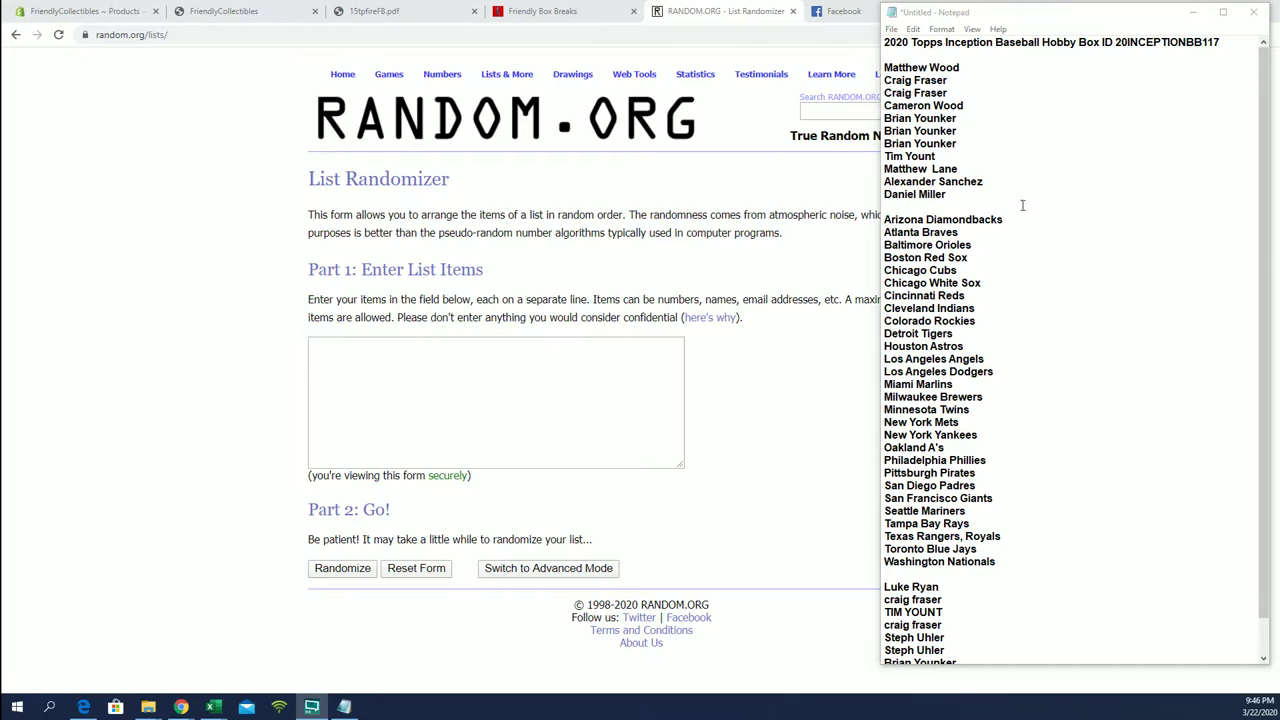
# - Copy the nine leftover owner names from Notepad into the List Randomizer
pyautogui.scroll(-1, 1022, 202)
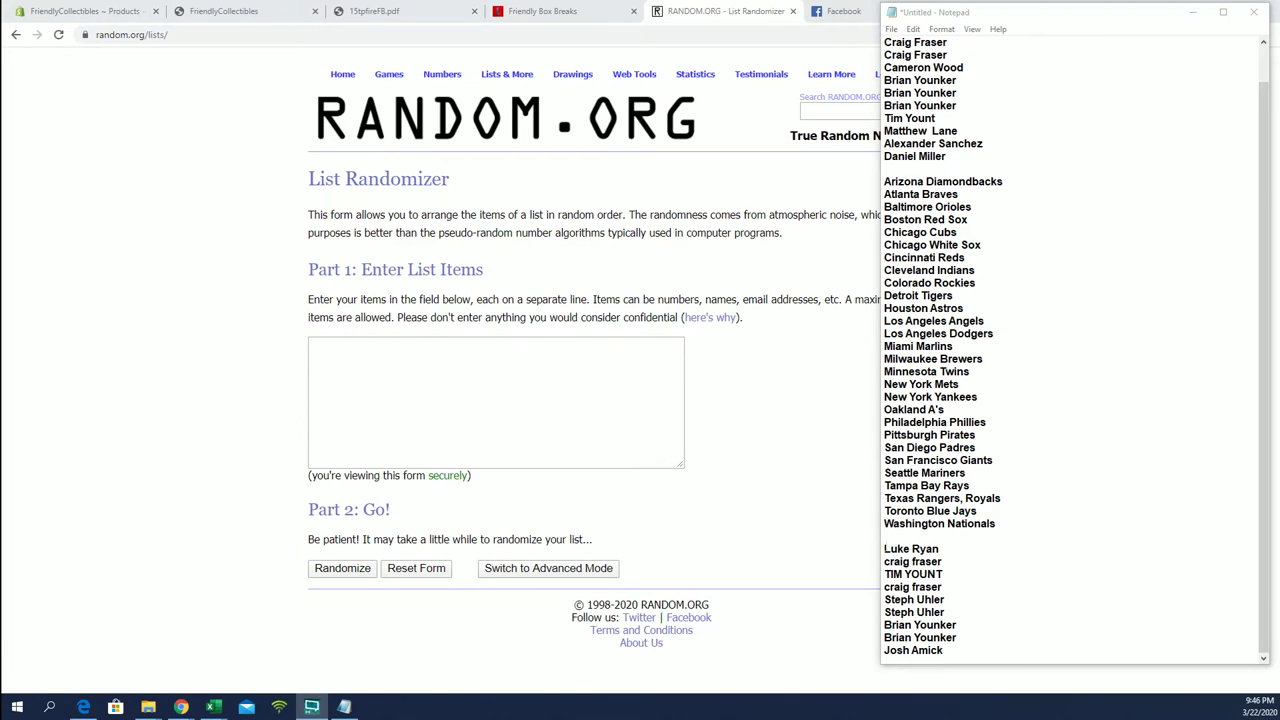
pyautogui.moveTo(885, 548)
pyautogui.mouseDown()
pyautogui.moveTo(944, 612)
pyautogui.moveTo(957, 637)
pyautogui.moveTo(946, 652)
pyautogui.mouseUp()
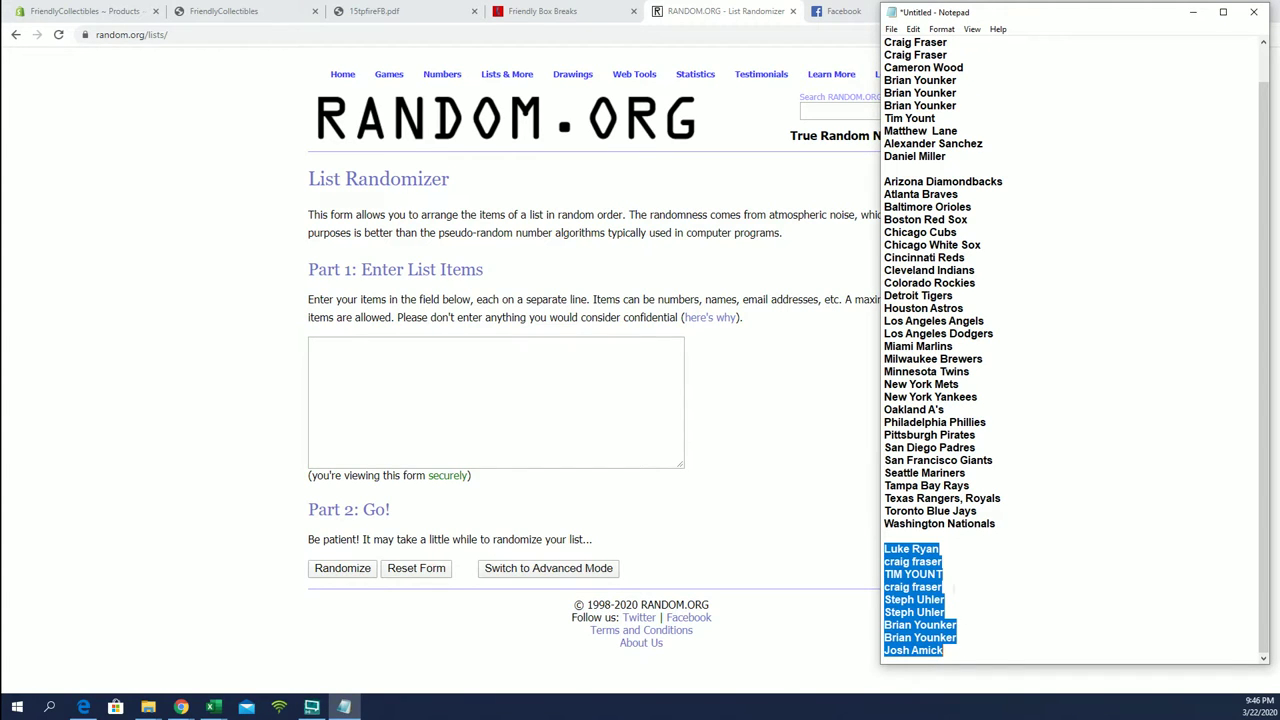
pyautogui.rightClick(952, 590)
pyautogui.click(1000, 427)
pyautogui.click(424, 345)
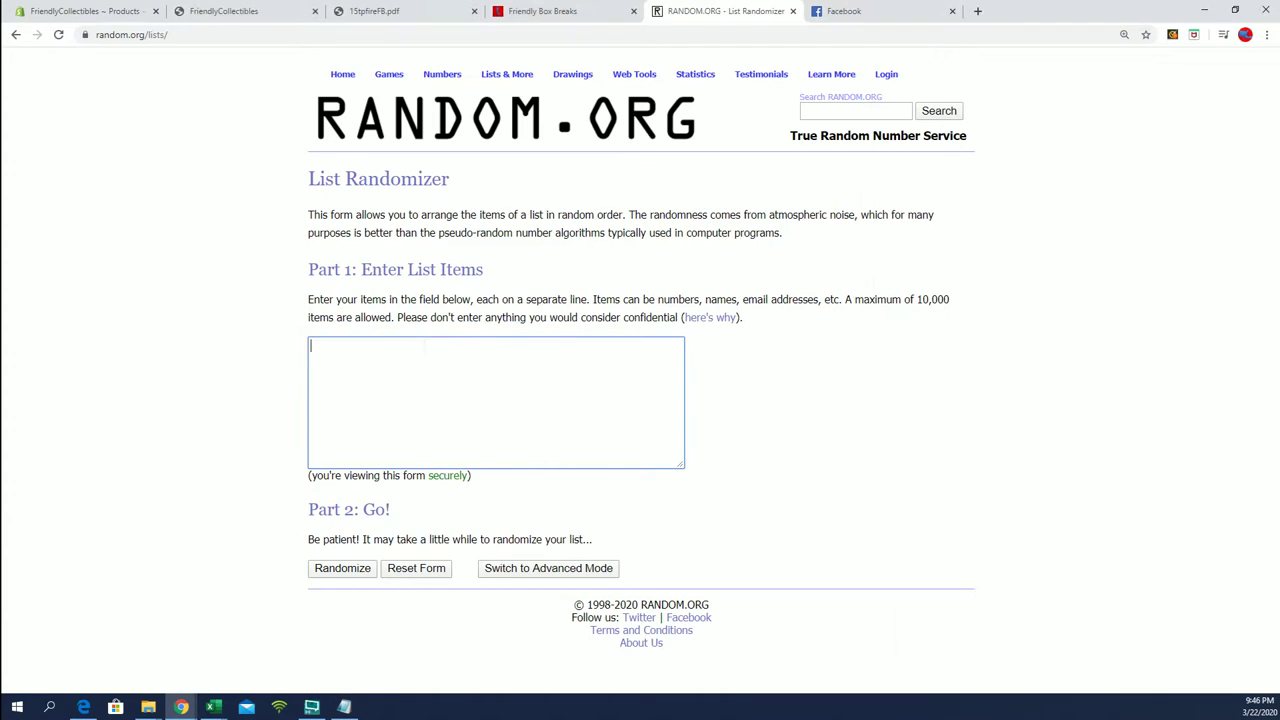
pyautogui.rightClick(424, 345)
pyautogui.click(474, 444)
# - Shuffle the nine-name list with Randomize and repeated Again! clicks
pyautogui.click(321, 572)
pyautogui.click(331, 446)
pyautogui.click(329, 476)
pyautogui.click(327, 478)
pyautogui.click(327, 478)
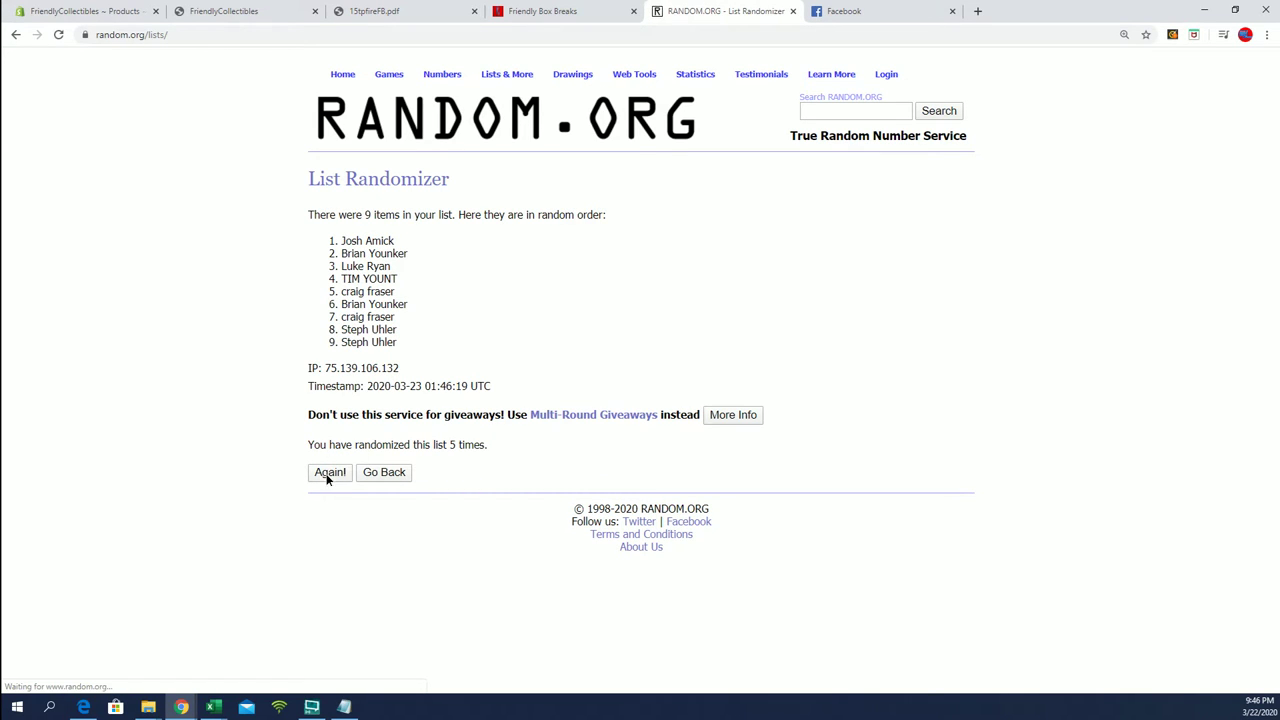
pyautogui.click(329, 479)
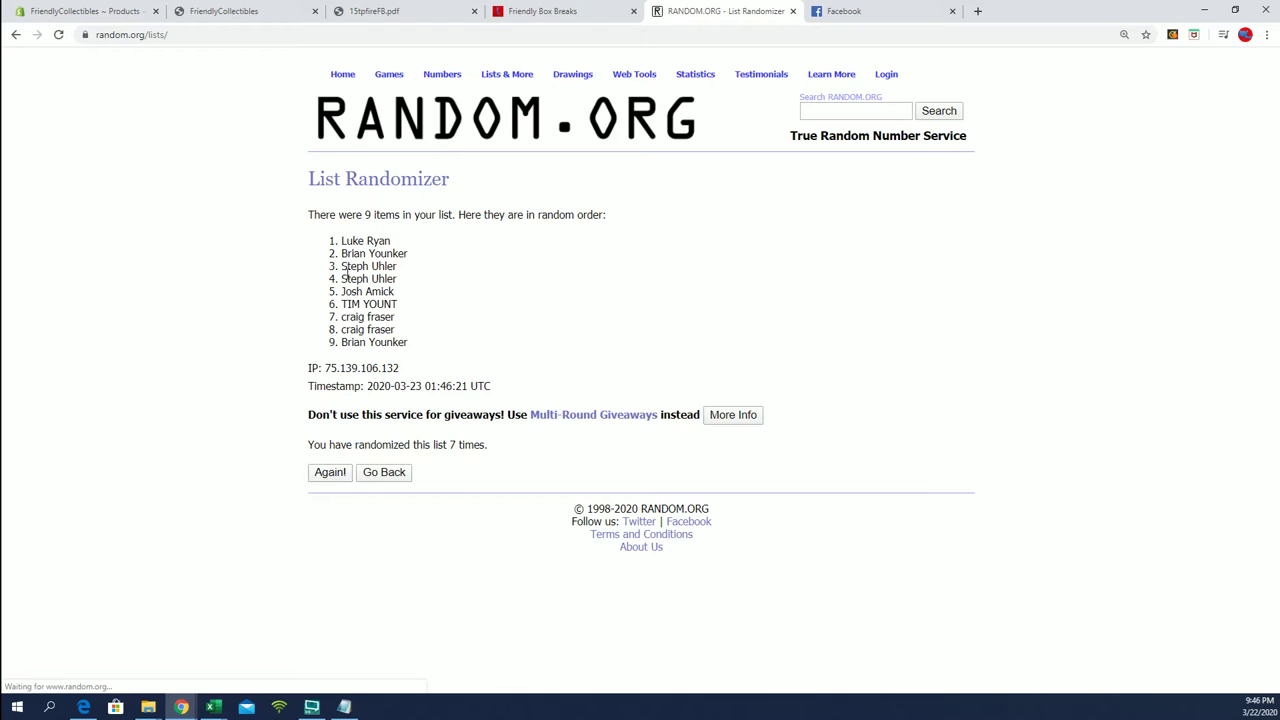
# - Copy the top three shuffled names and select the leftover name block in Notepad
pyautogui.moveTo(341, 241)
pyautogui.mouseDown()
pyautogui.moveTo(397, 243)
pyautogui.moveTo(424, 270)
pyautogui.mouseUp()
pyautogui.rightClick(379, 279)
pyautogui.click(390, 280)
pyautogui.click(343, 707)
pyautogui.click(1046, 520)
pyautogui.moveTo(885, 551); pyautogui.dragTo(972, 655)
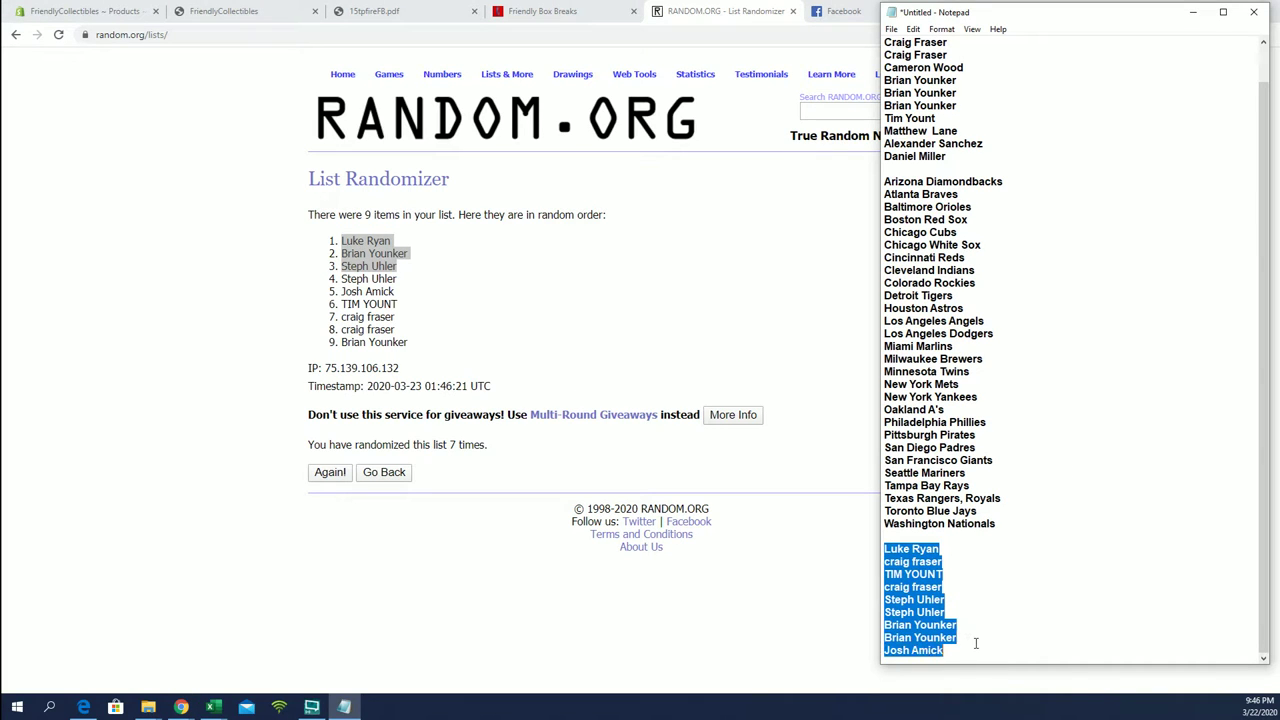
# - Replace the leftover name block with the three drawn names at the end of the owner list
pyautogui.press('Delete')
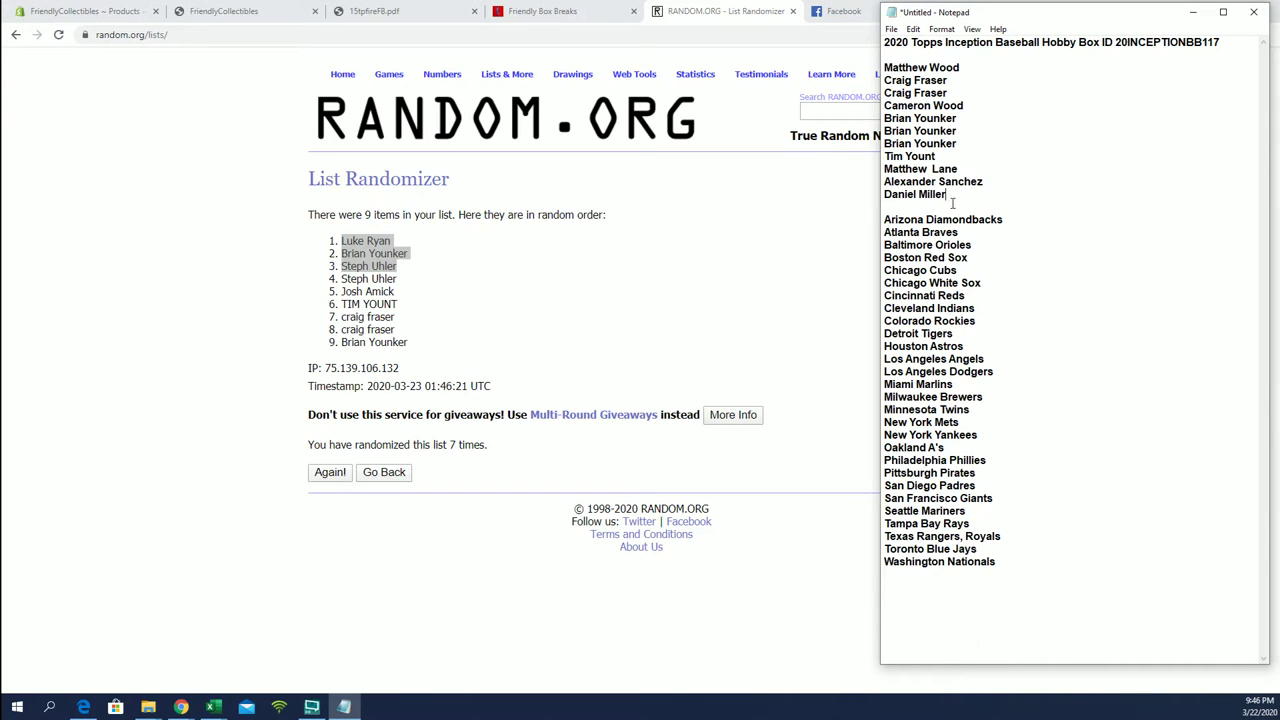
pyautogui.press('Return')
pyautogui.hotkey('ctrl', 'v')
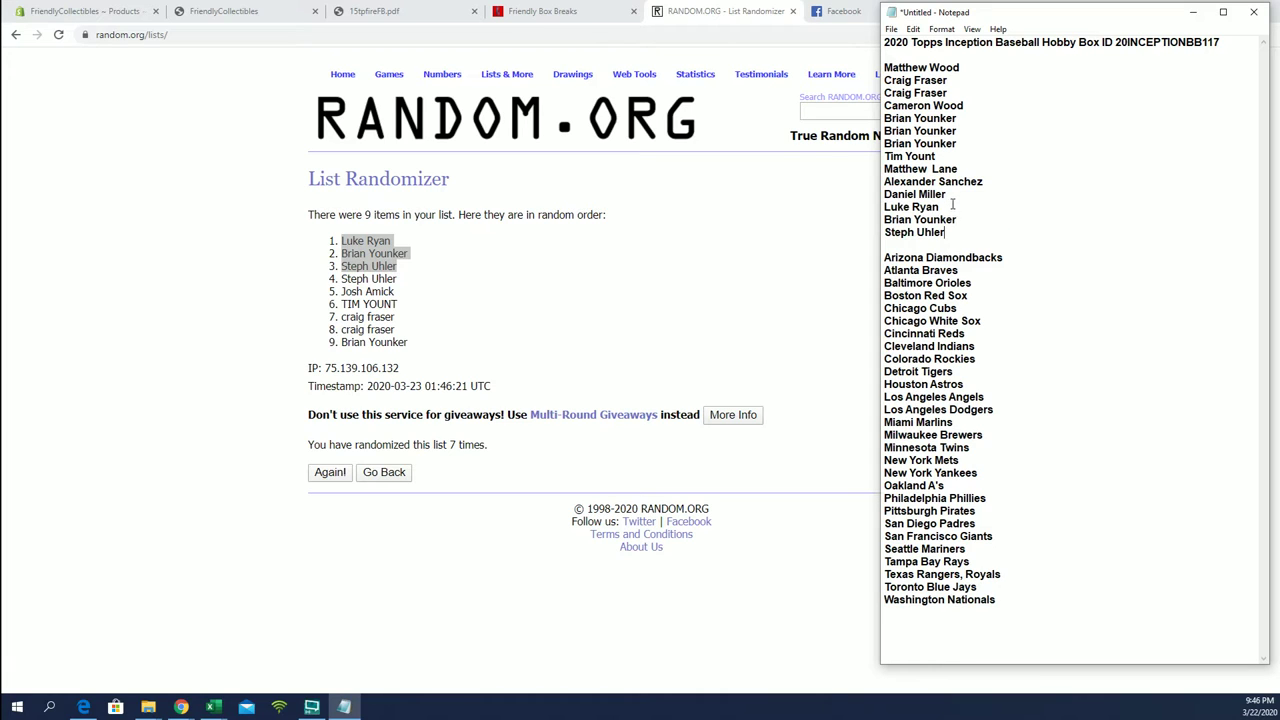
# - Paste a second copy of the owner list below itself so it holds 28 entries
pyautogui.moveTo(966, 252)
pyautogui.mouseDown()
pyautogui.moveTo(920, 135)
pyautogui.moveTo(857, 68)
pyautogui.mouseUp()
pyautogui.rightClick(906, 97)
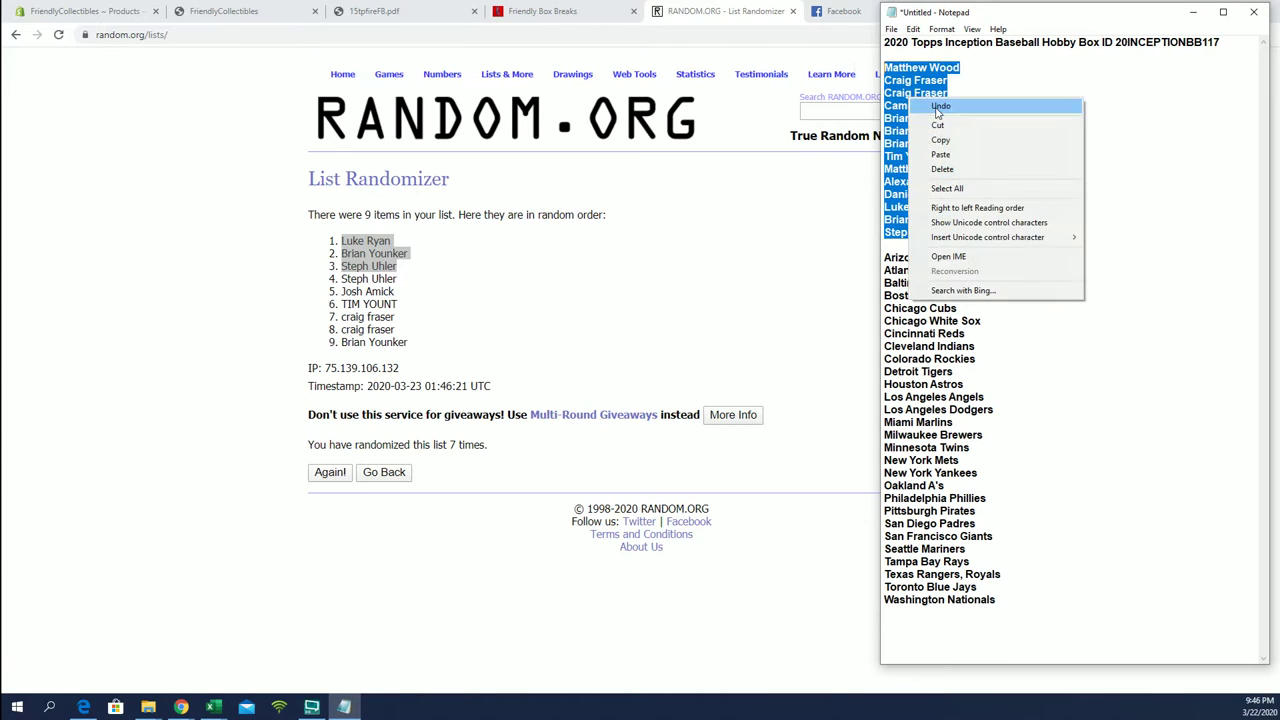
pyautogui.click(940, 140)
pyautogui.click(971, 232)
pyautogui.press('Return')
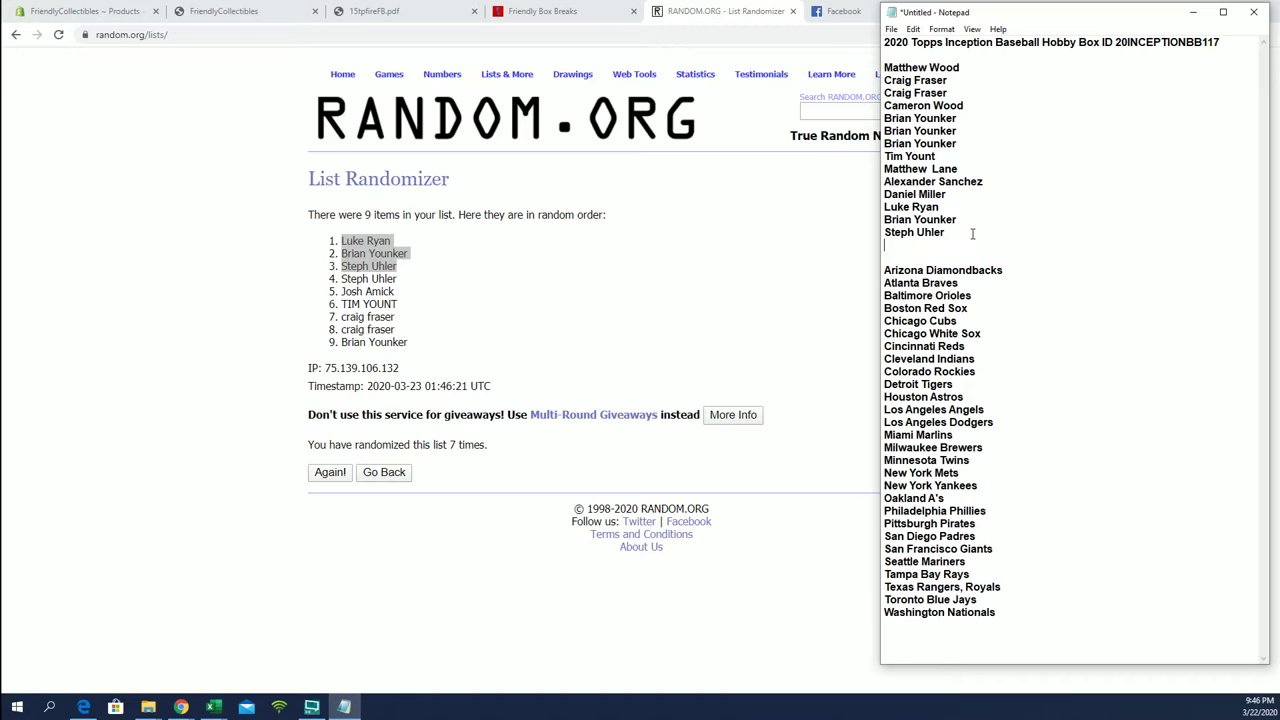
pyautogui.hotkey('ctrl', 'v')
pyautogui.scroll(-4, 975, 240)
pyautogui.scroll(1, 989, 263)
pyautogui.scroll(-1, 985, 268)
pyautogui.scroll(4, 985, 268)
pyautogui.click(500, 93)
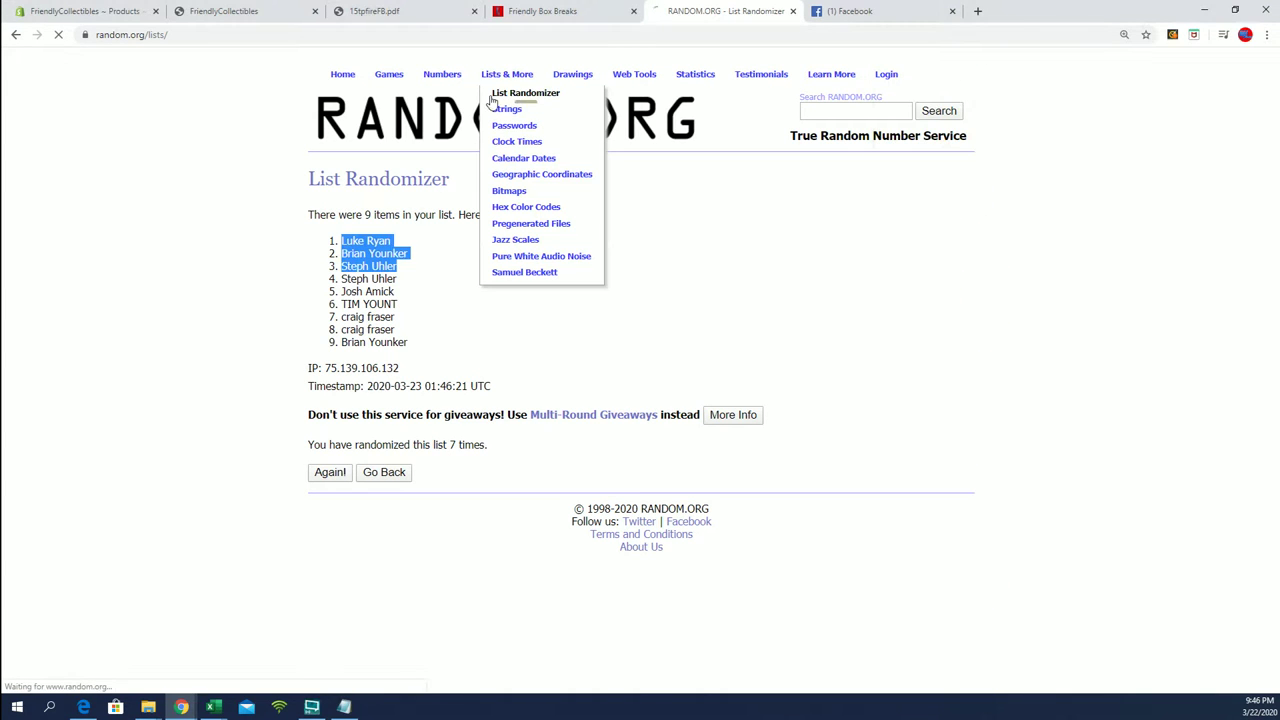
pyautogui.hotkey('alt', 'Tab')
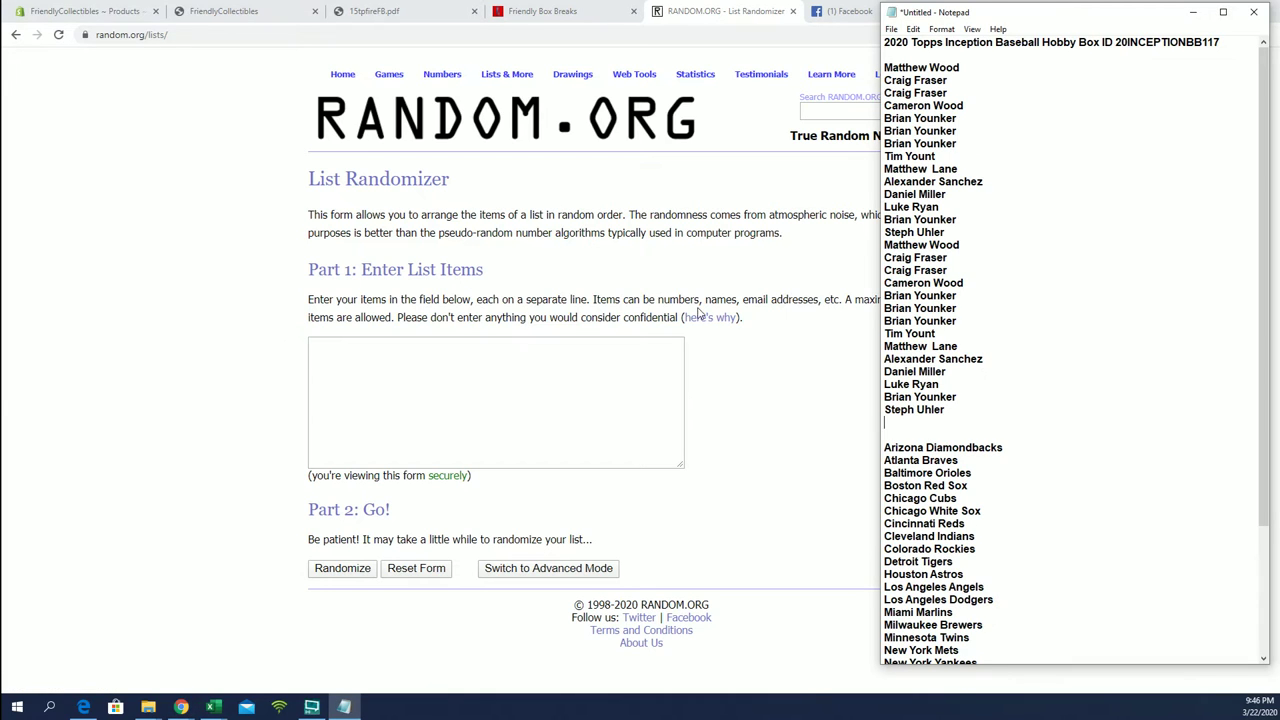
# - Copy all 28 owner names from Notepad into the List Randomizer
pyautogui.moveTo(883, 67)
pyautogui.mouseDown()
pyautogui.moveTo(975, 272)
pyautogui.moveTo(999, 398)
pyautogui.moveTo(990, 412)
pyautogui.mouseUp()
pyautogui.rightClick(952, 250)
pyautogui.click(1006, 299)
pyautogui.click(523, 380)
pyautogui.rightClick(419, 355)
pyautogui.click(459, 461)
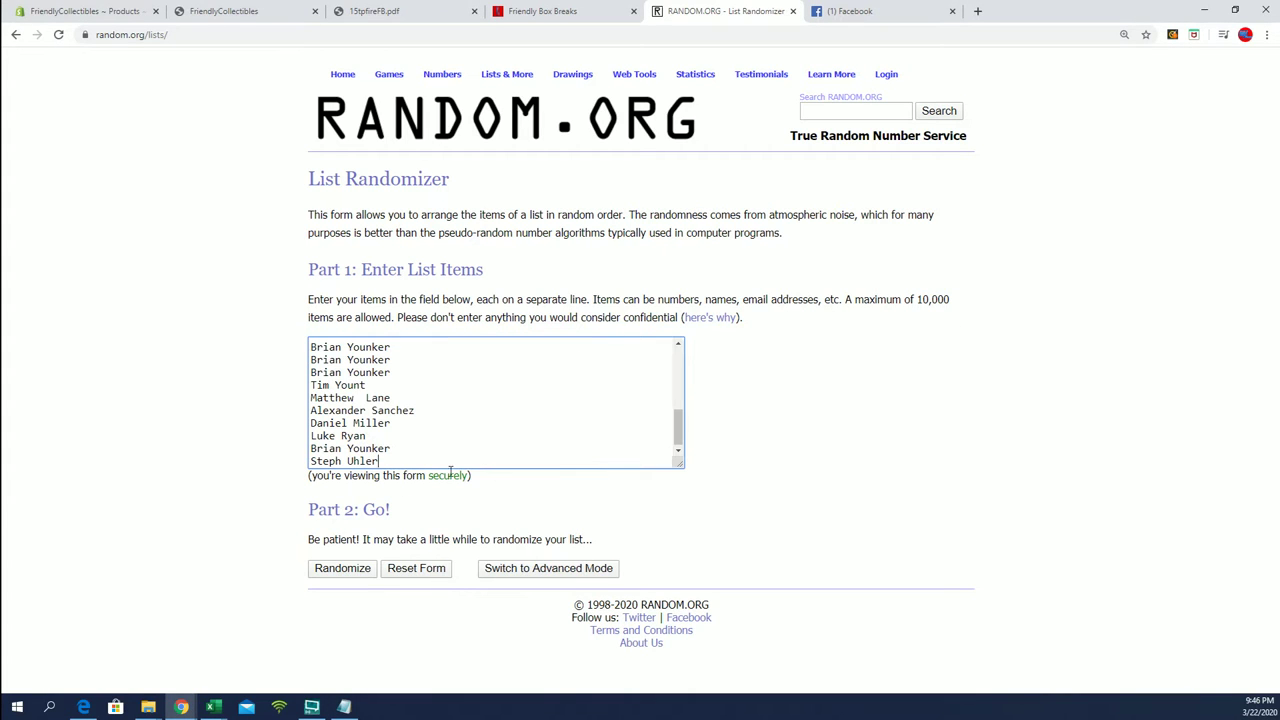
# - Randomize the 28-name list and set Chrome's page zoom to 100%
pyautogui.click(346, 569)
pyautogui.scroll(-1, 700, 330)
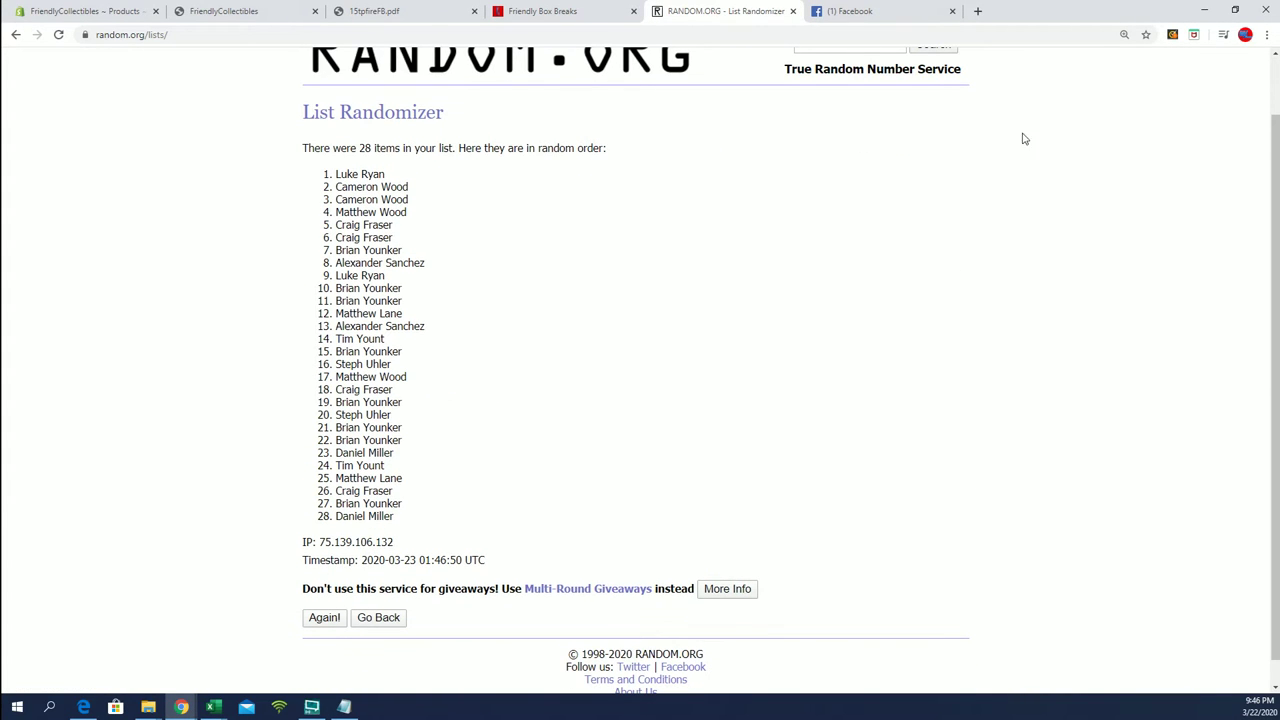
pyautogui.click(1266, 34)
pyautogui.click(1177, 159)
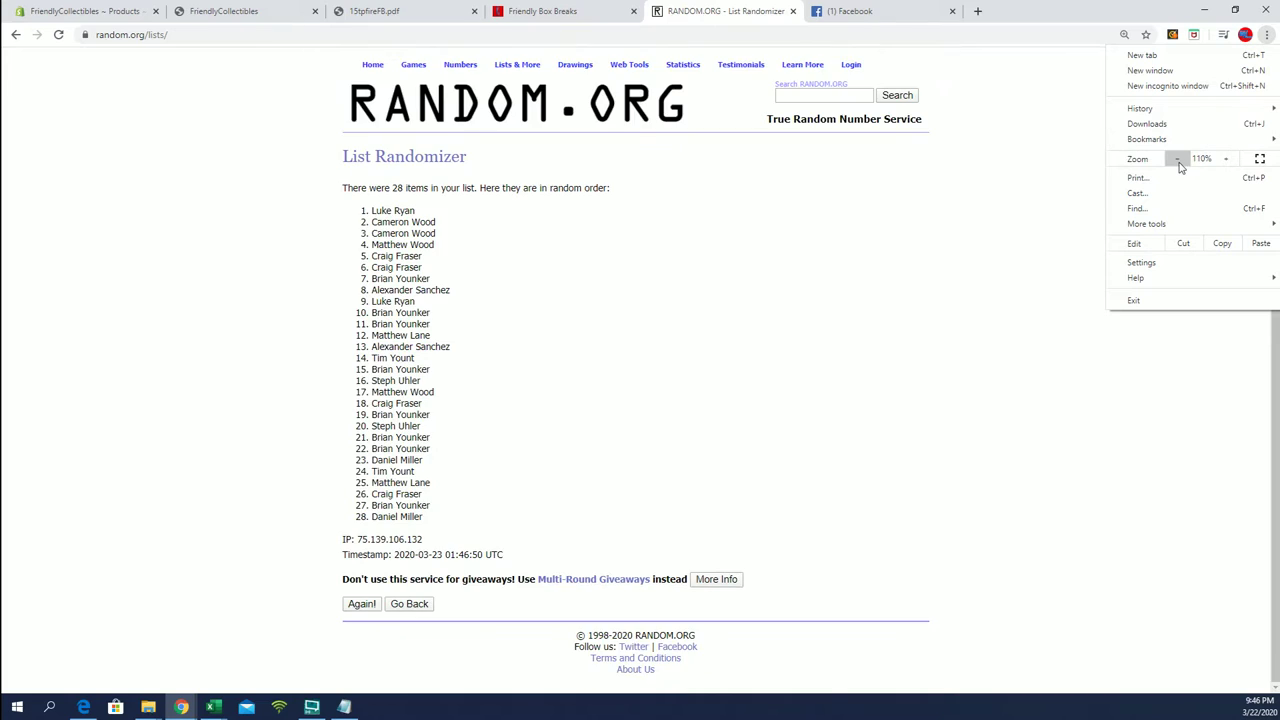
pyautogui.click(1177, 159)
pyautogui.click(667, 430)
# - Reshuffle with Again! to seven total shuffles, then copy the final order
pyautogui.click(391, 569)
pyautogui.click(391, 593)
pyautogui.click(391, 593)
pyautogui.click(385, 595)
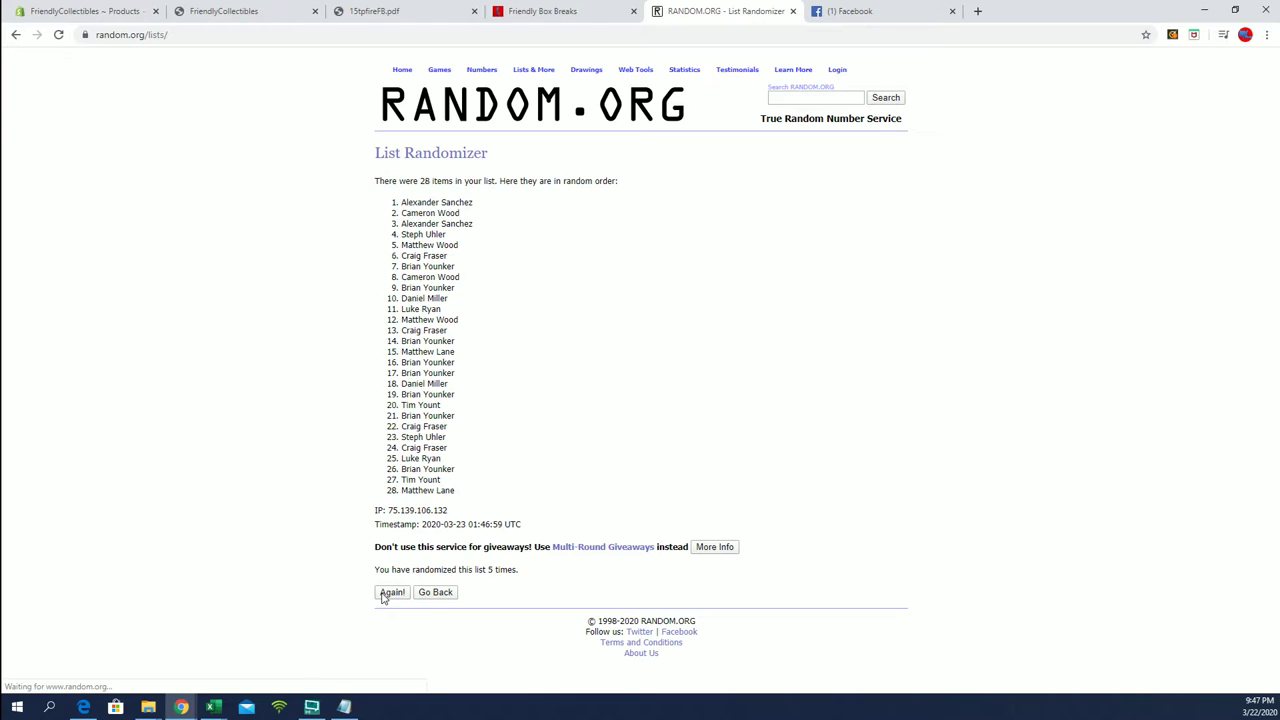
pyautogui.click(385, 594)
pyautogui.moveTo(403, 202)
pyautogui.mouseDown()
pyautogui.moveTo(450, 228)
pyautogui.moveTo(500, 481)
pyautogui.moveTo(492, 466)
pyautogui.mouseUp()
pyautogui.rightClick(446, 302)
pyautogui.click(545, 305)
# - Paste the randomized owner names into A2 as plain text
pyautogui.hotkey('alt', 'Tab')
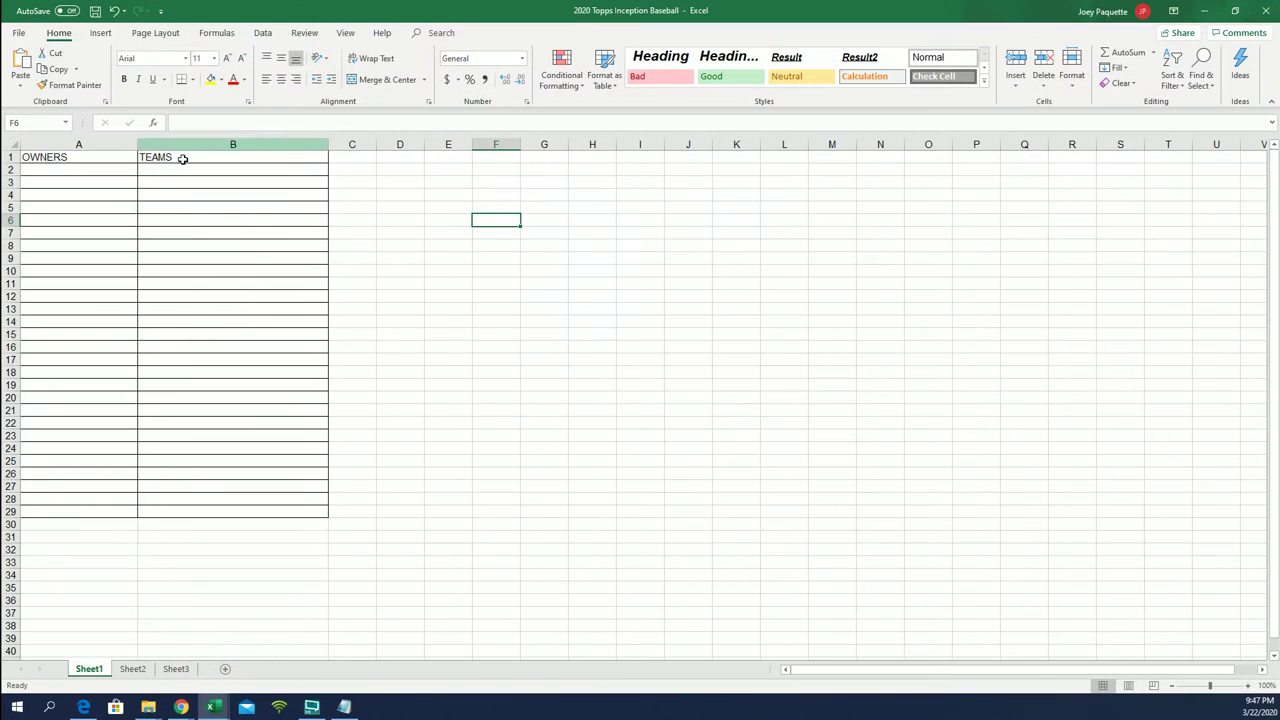
pyautogui.click(114, 171)
pyautogui.rightClick(115, 172)
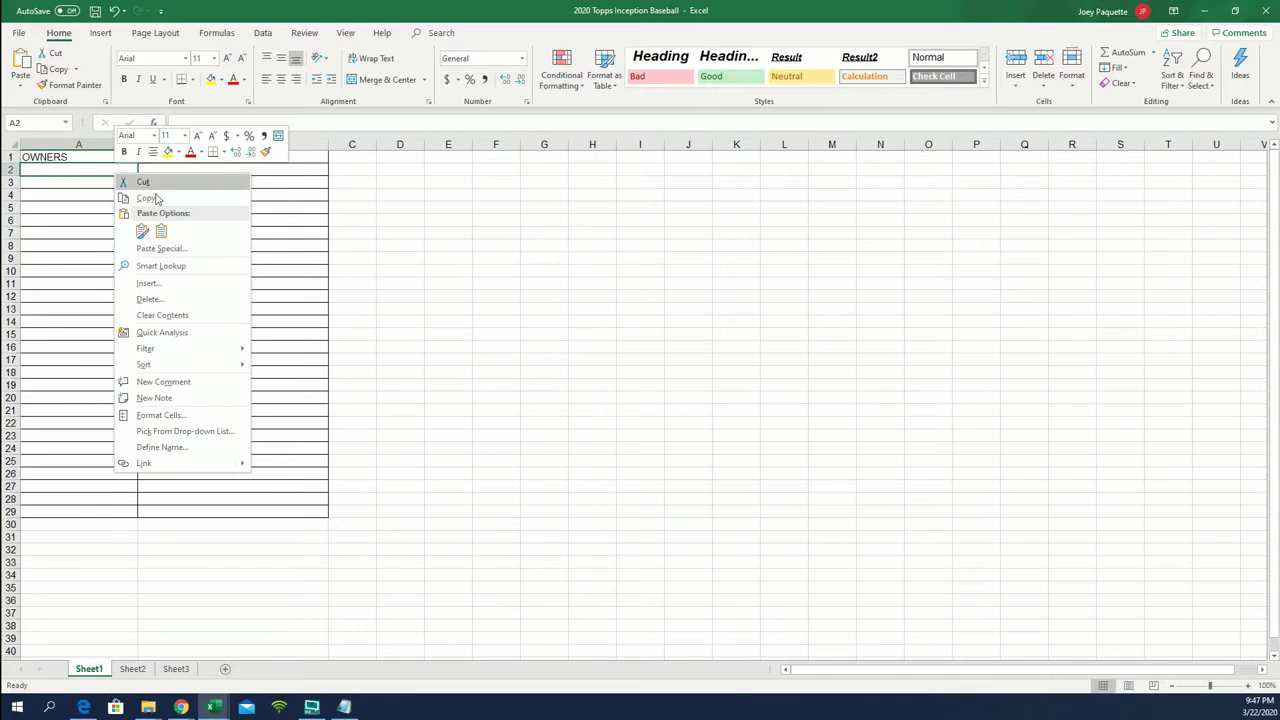
pyautogui.click(168, 248)
pyautogui.click(89, 174)
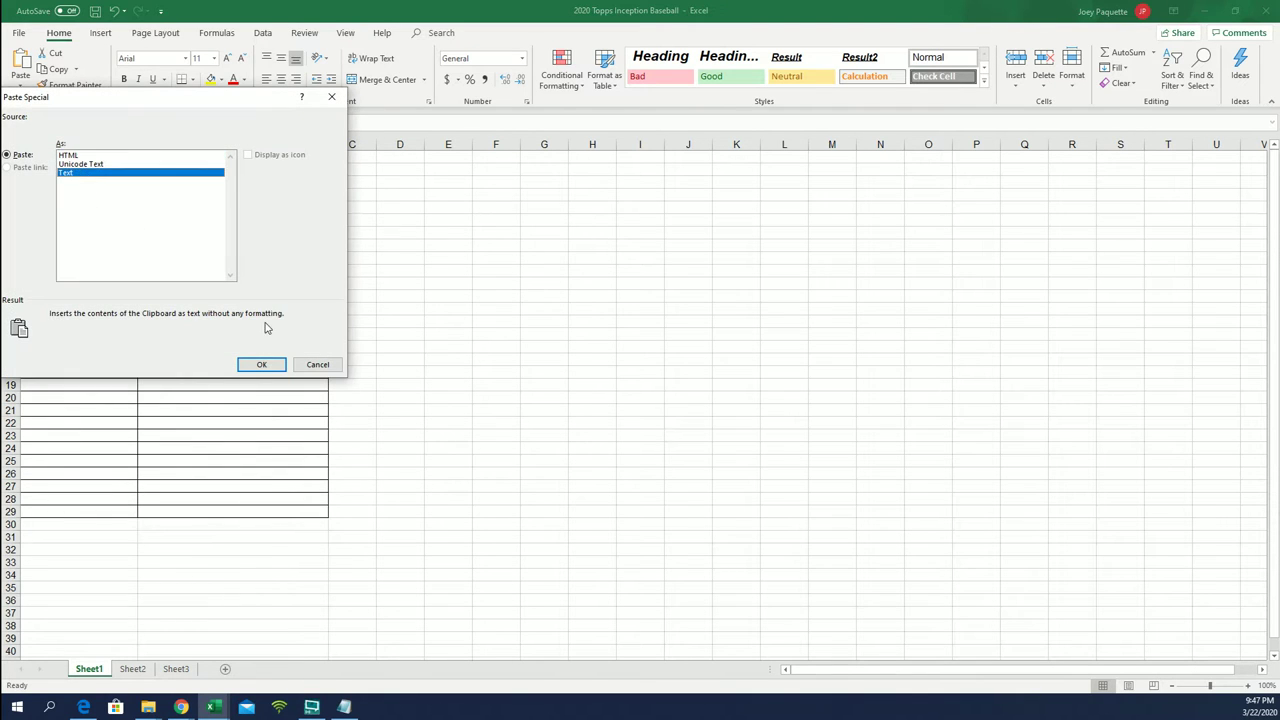
pyautogui.click(264, 365)
# - Narrow column A to fit the names and left-align the OWNERS column
pyautogui.click(142, 142)
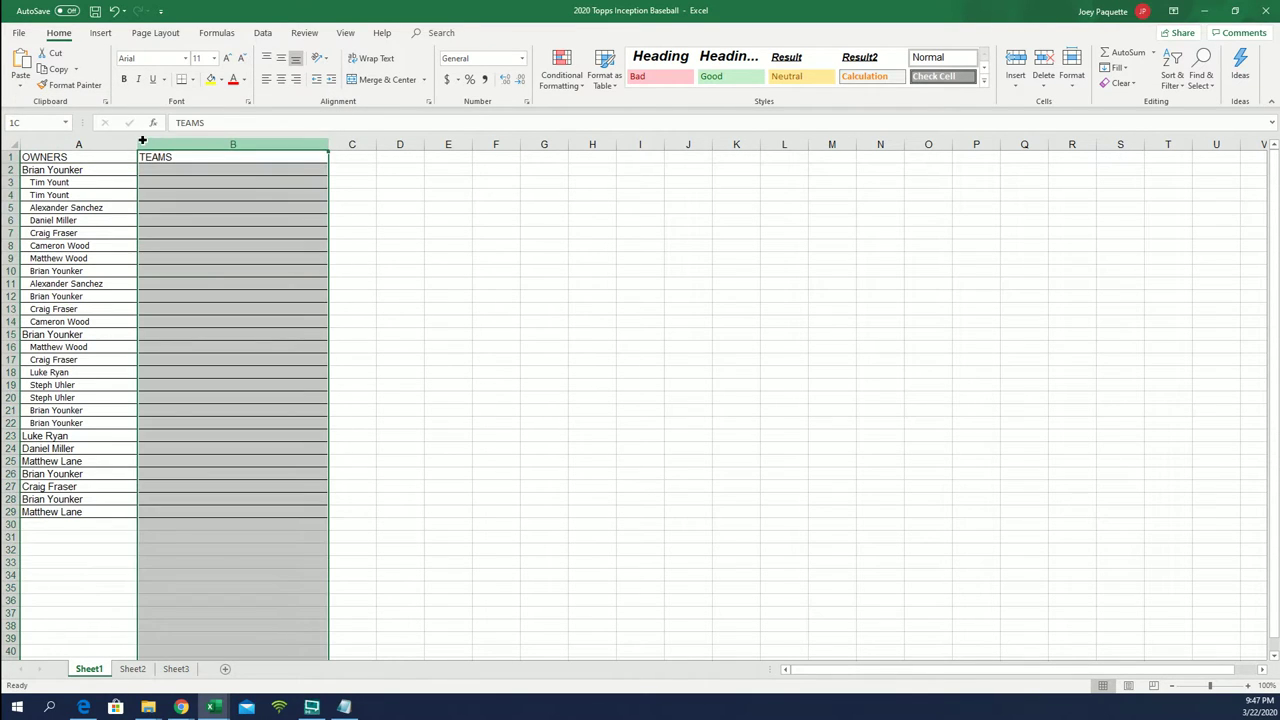
pyautogui.moveTo(142, 142); pyautogui.dragTo(118, 143)
pyautogui.click(68, 144)
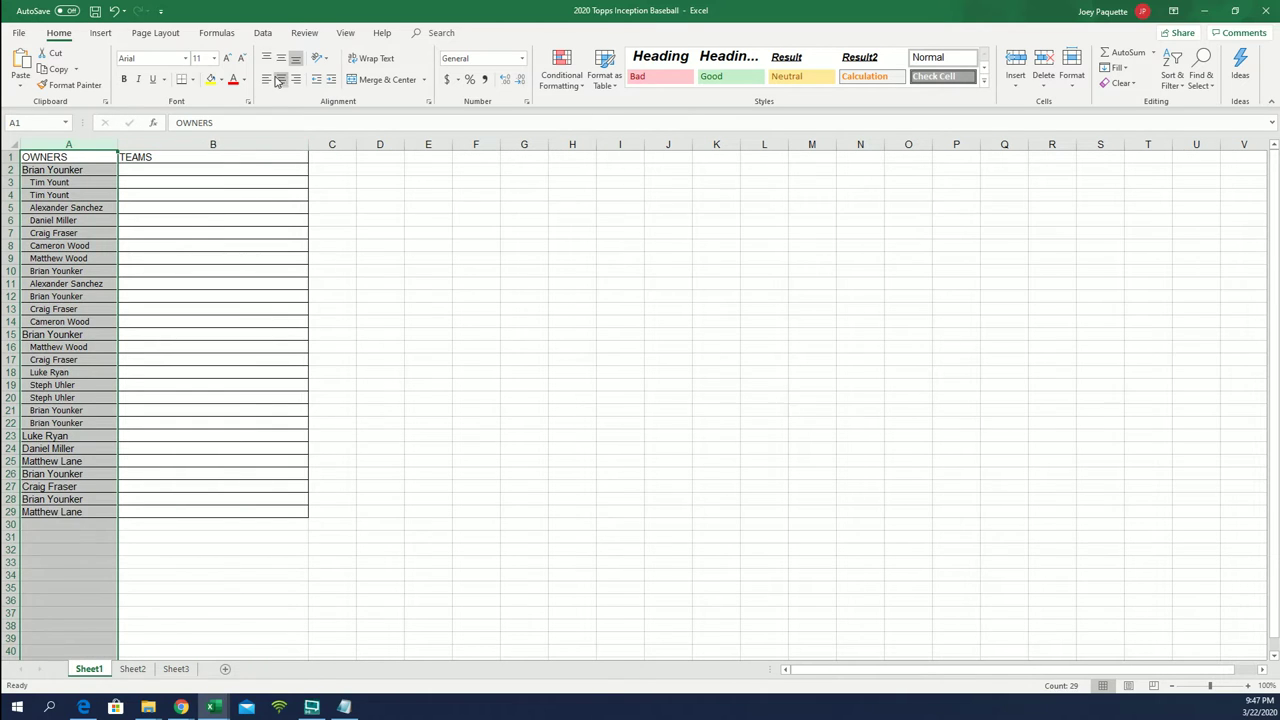
pyautogui.click(266, 80)
pyautogui.click(124, 157)
pyautogui.moveTo(118, 143); pyautogui.dragTo(108, 141)
pyautogui.click(1212, 7)
# - Copy the 28 MLB team names from Notepad into a fresh List Randomizer
pyautogui.click(552, 86)
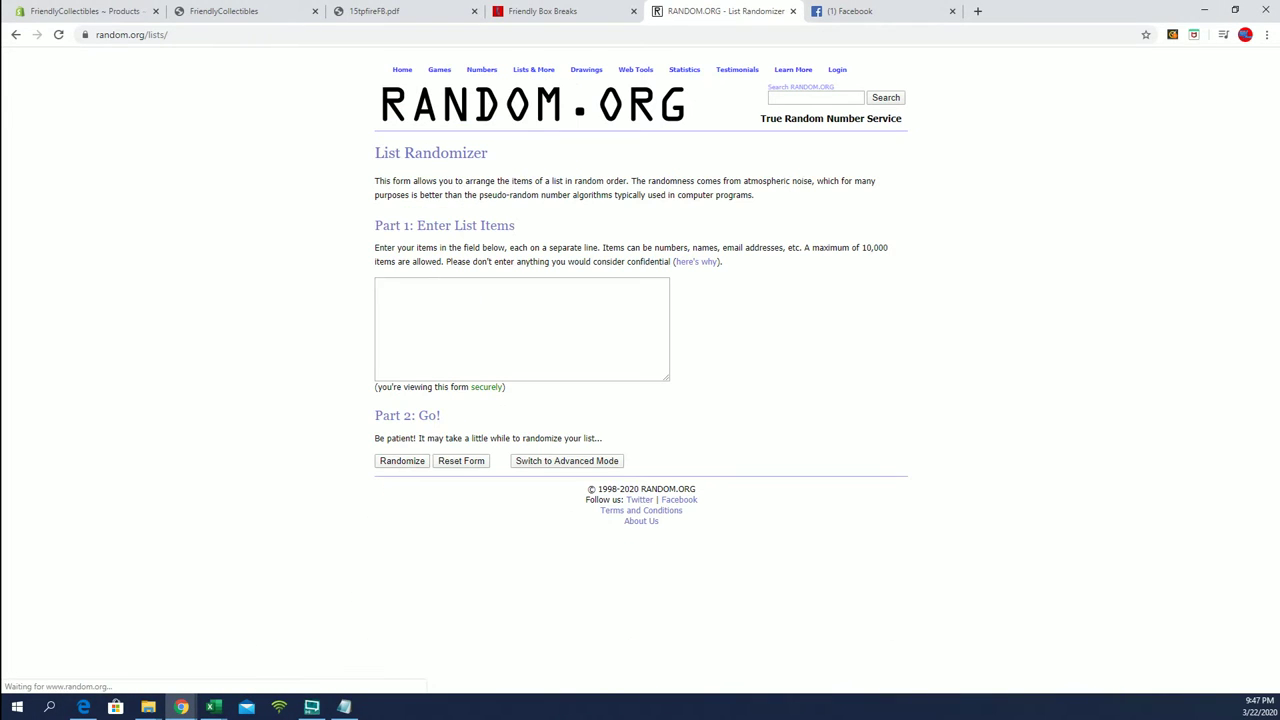
pyautogui.click(344, 707)
pyautogui.scroll(-2, 1022, 379)
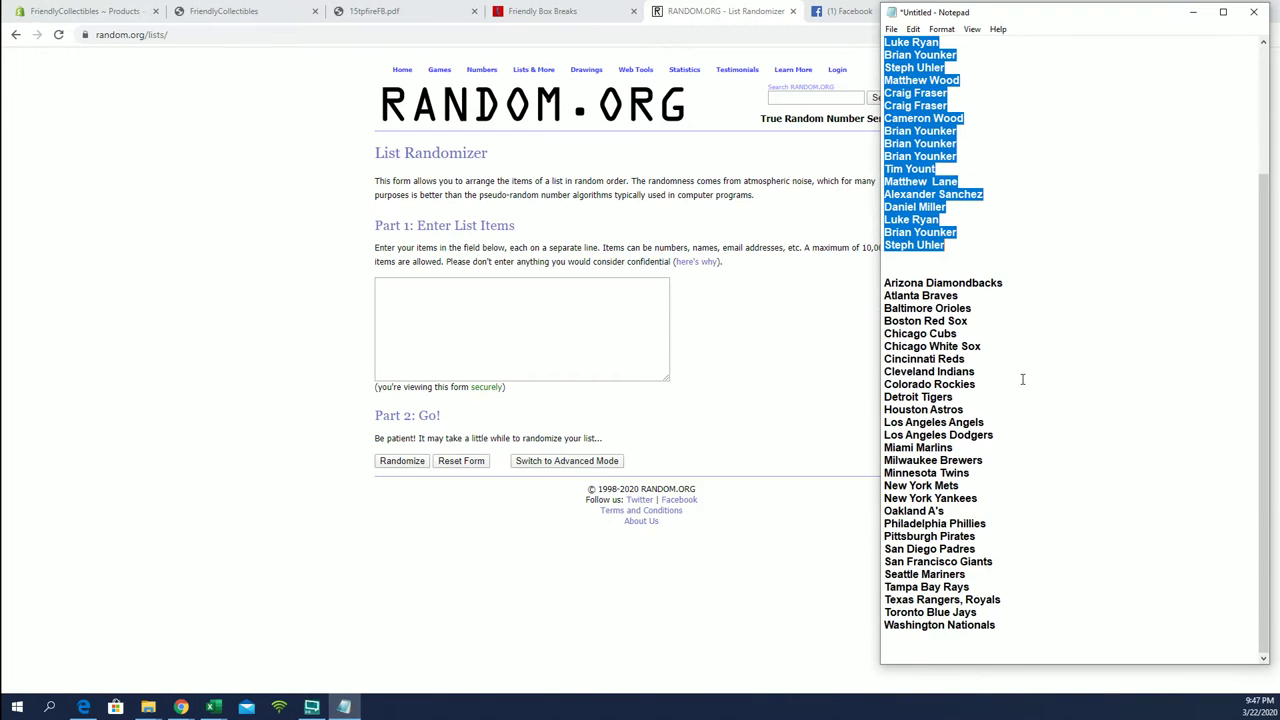
pyautogui.moveTo(885, 283)
pyautogui.mouseDown()
pyautogui.moveTo(912, 285)
pyautogui.moveTo(975, 524)
pyautogui.moveTo(1038, 625)
pyautogui.mouseUp()
pyautogui.rightClick(962, 312)
pyautogui.click(990, 356)
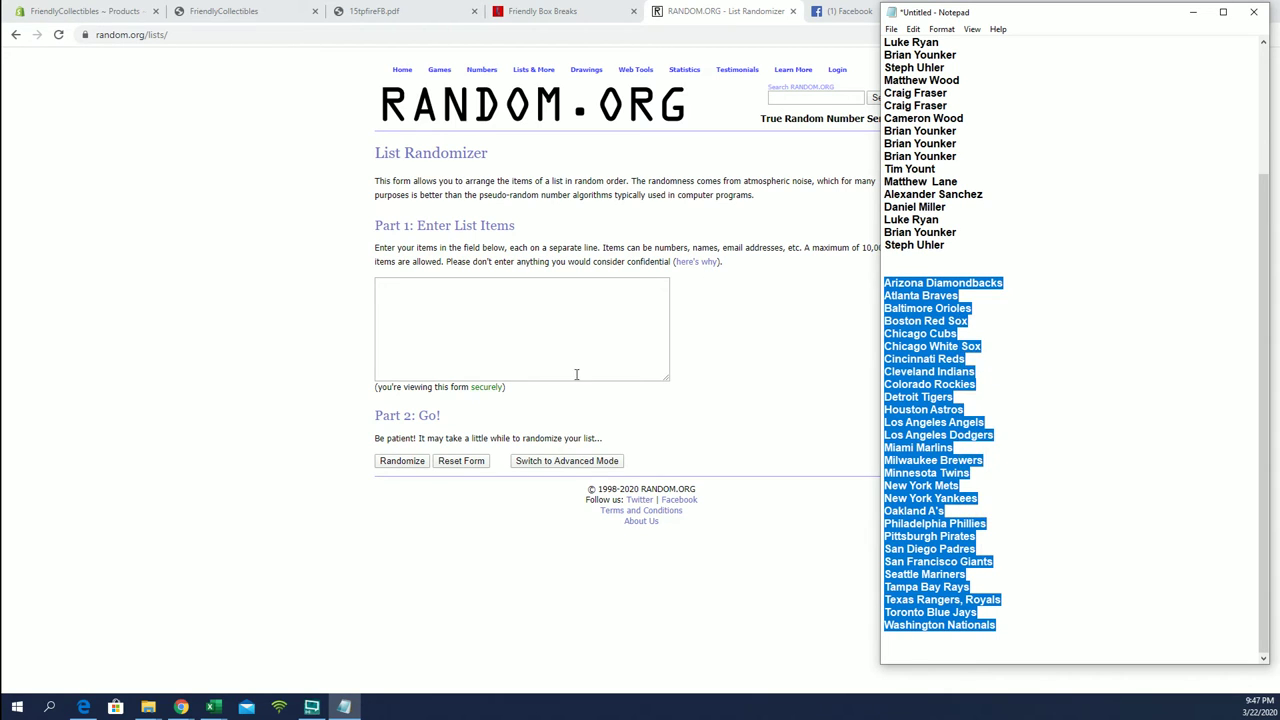
pyautogui.click(557, 369)
pyautogui.rightClick(505, 297)
pyautogui.click(558, 399)
# - Shuffle the team list with Randomize and repeated Again! clicks
pyautogui.click(408, 466)
pyautogui.click(382, 590)
pyautogui.click(382, 591)
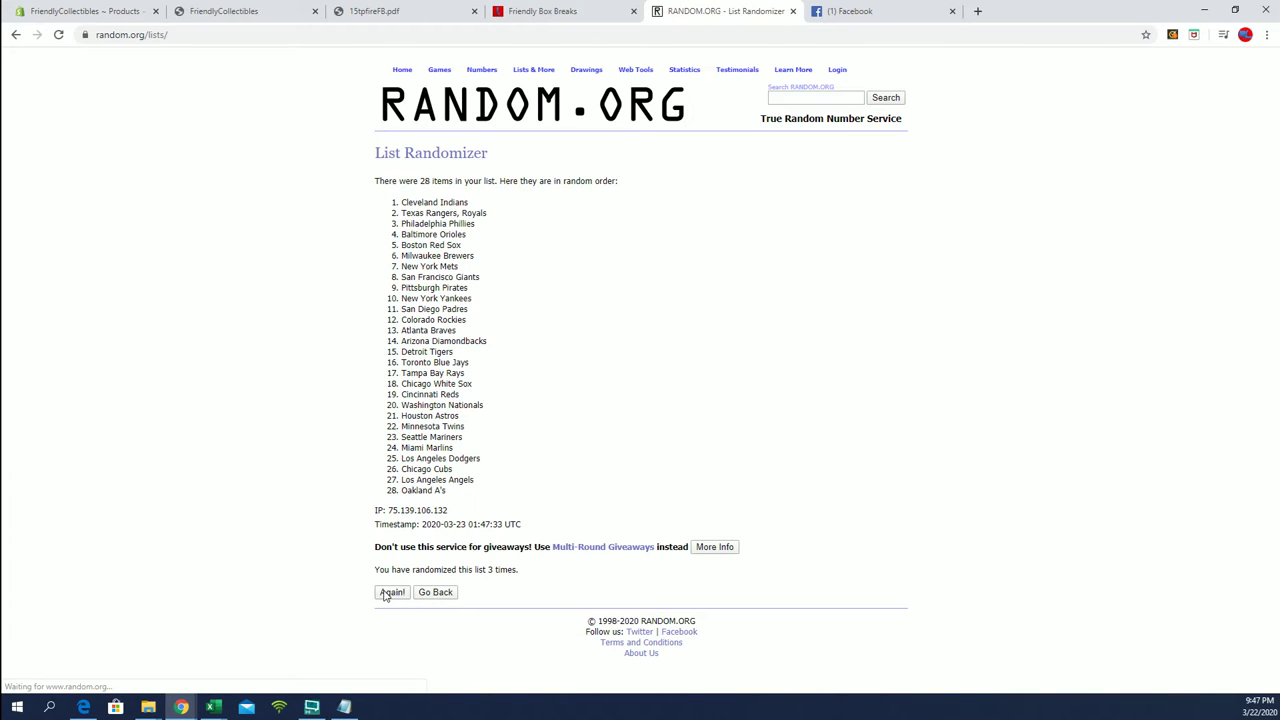
pyautogui.click(385, 595)
pyautogui.click(385, 595)
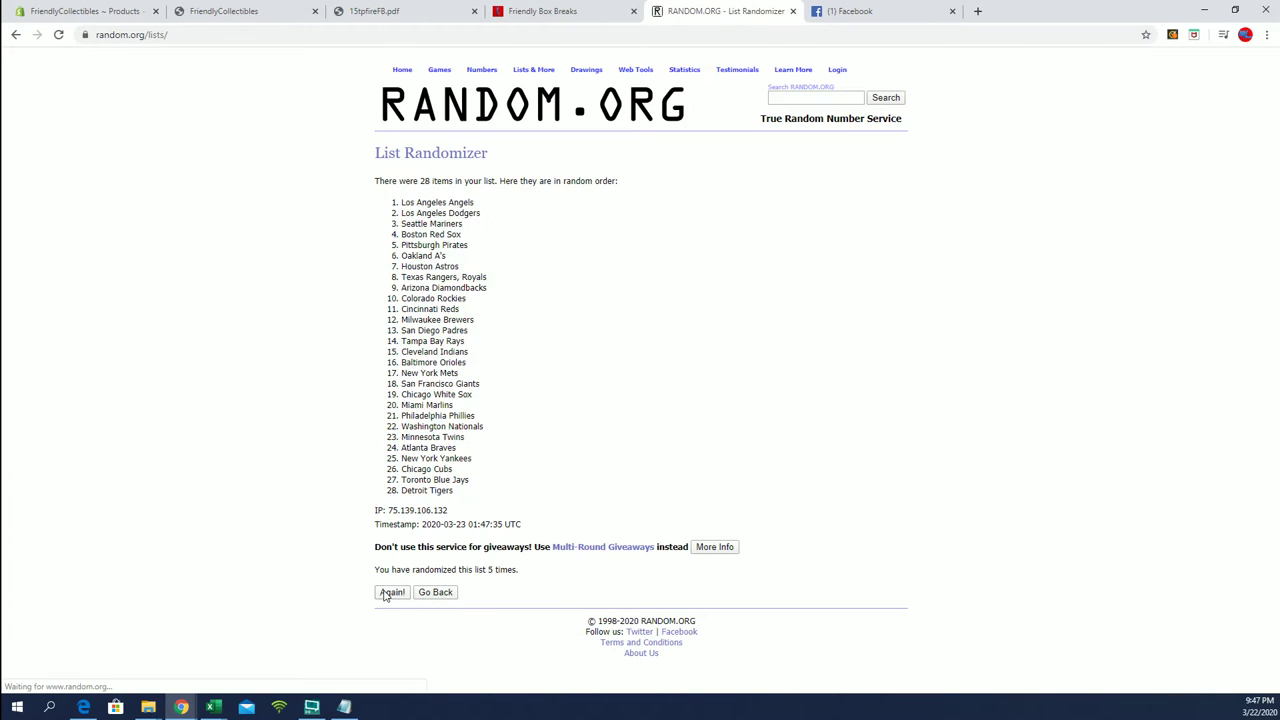
pyautogui.click(385, 595)
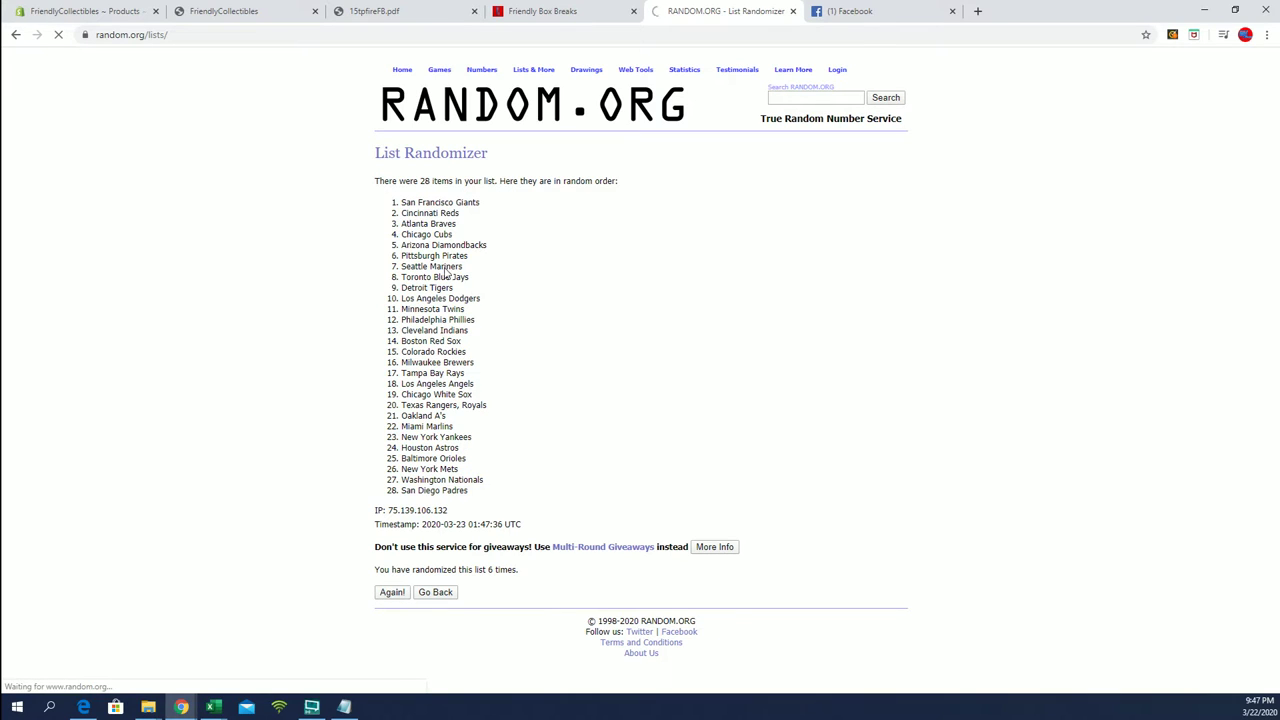
# - Copy the final team order, Seattle Mariners first and Chicago Cubs last
pyautogui.moveTo(404, 205)
pyautogui.mouseDown()
pyautogui.moveTo(474, 403)
pyautogui.moveTo(480, 492)
pyautogui.mouseUp()
pyautogui.rightClick(466, 358)
pyautogui.click(485, 364)
pyautogui.hotkey('alt', 'Tab')
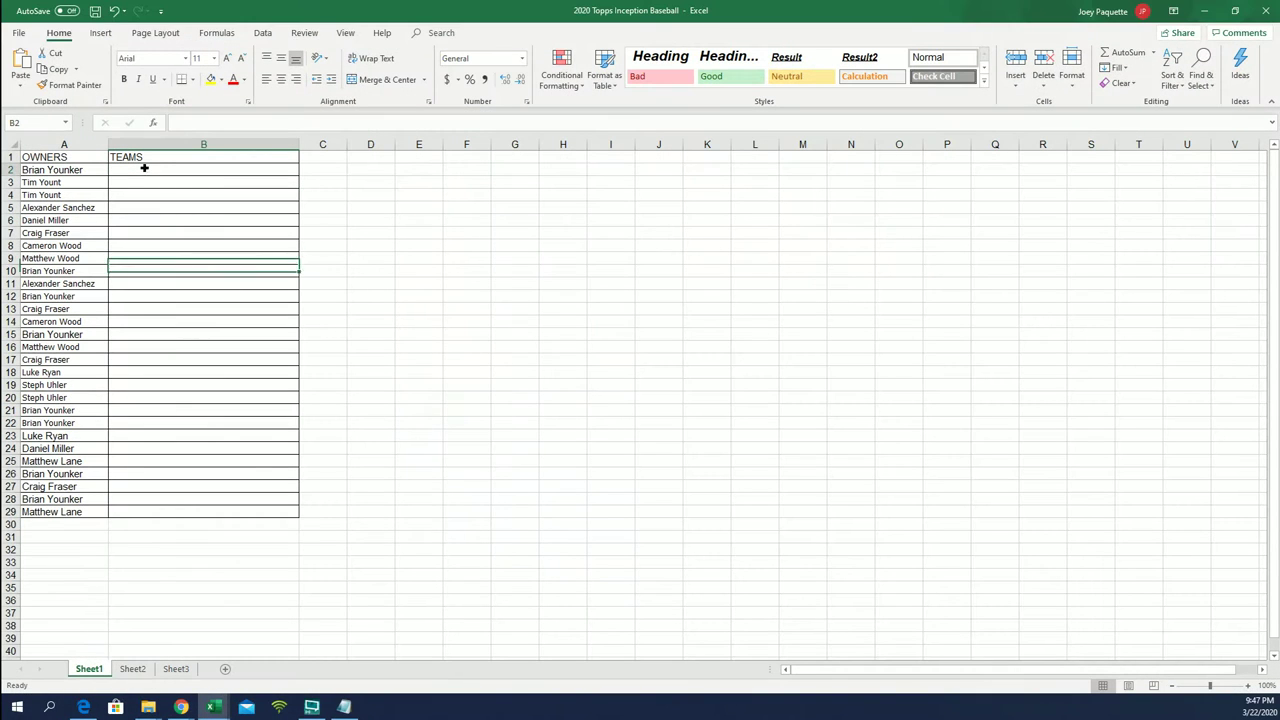
# - Paste the shuffled team names into B2:B29 as Unicode Text
pyautogui.rightClick(146, 170)
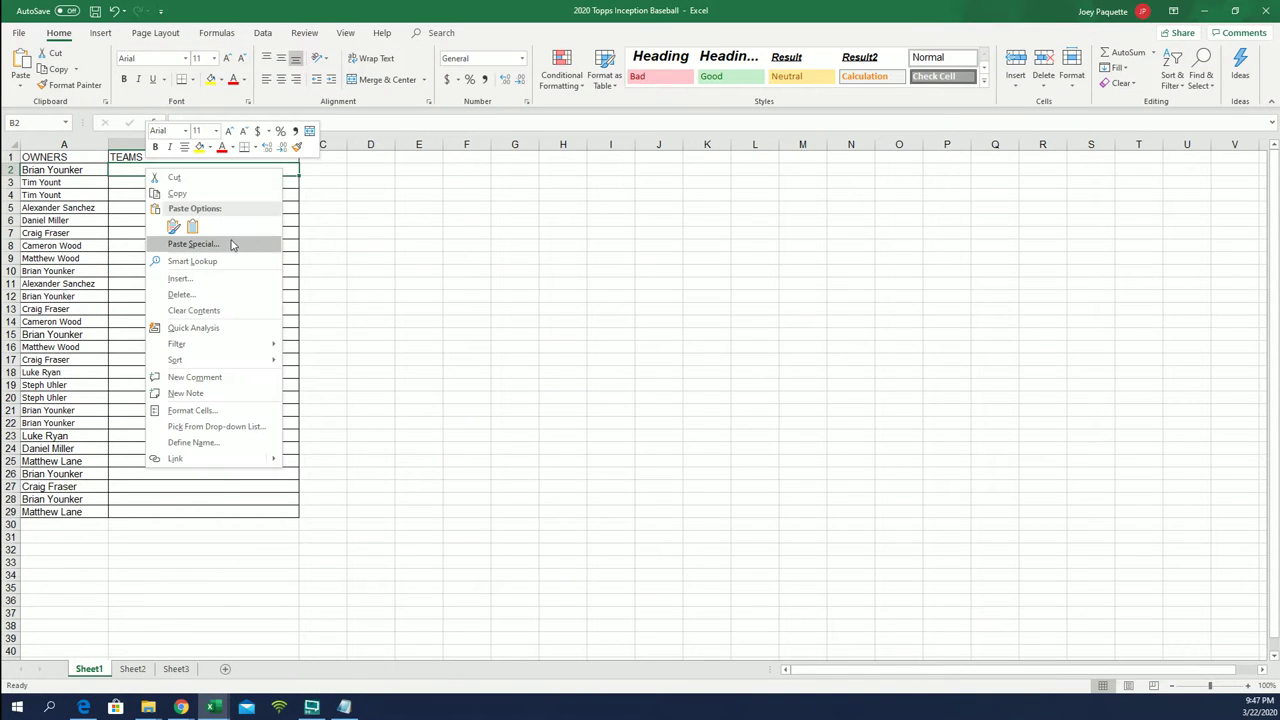
pyautogui.click(231, 245)
pyautogui.click(210, 169)
pyautogui.click(323, 360)
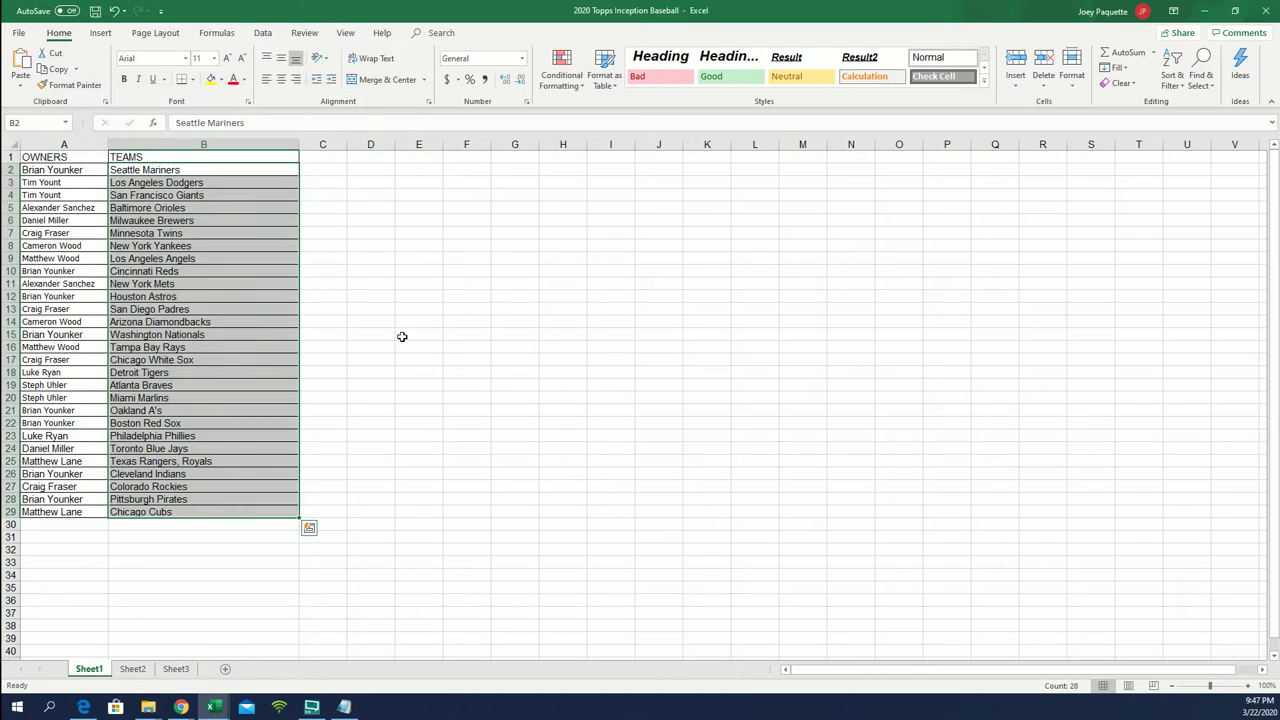
pyautogui.click(401, 336)
# - Make the OWNERS and TEAMS columns bold and zoom the sheet to 130%
pyautogui.moveTo(60, 144); pyautogui.dragTo(200, 144)
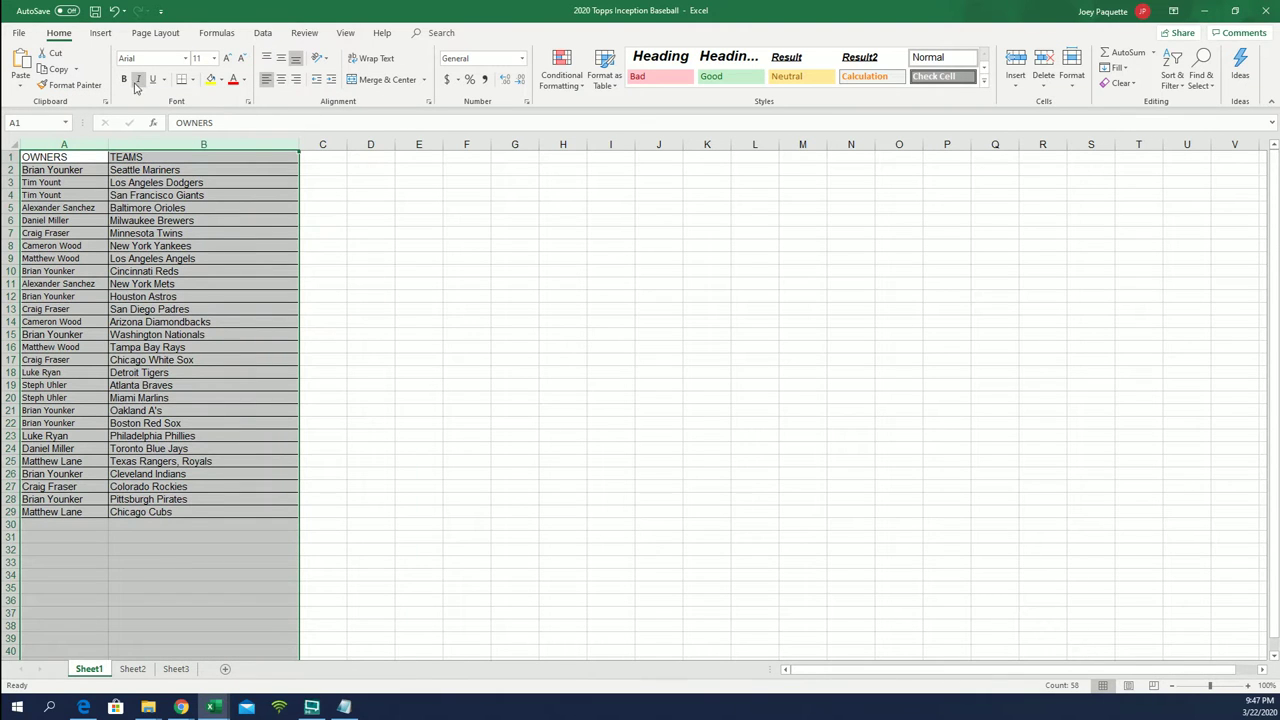
pyautogui.click(123, 79)
pyautogui.click(323, 174)
pyautogui.click(100, 172)
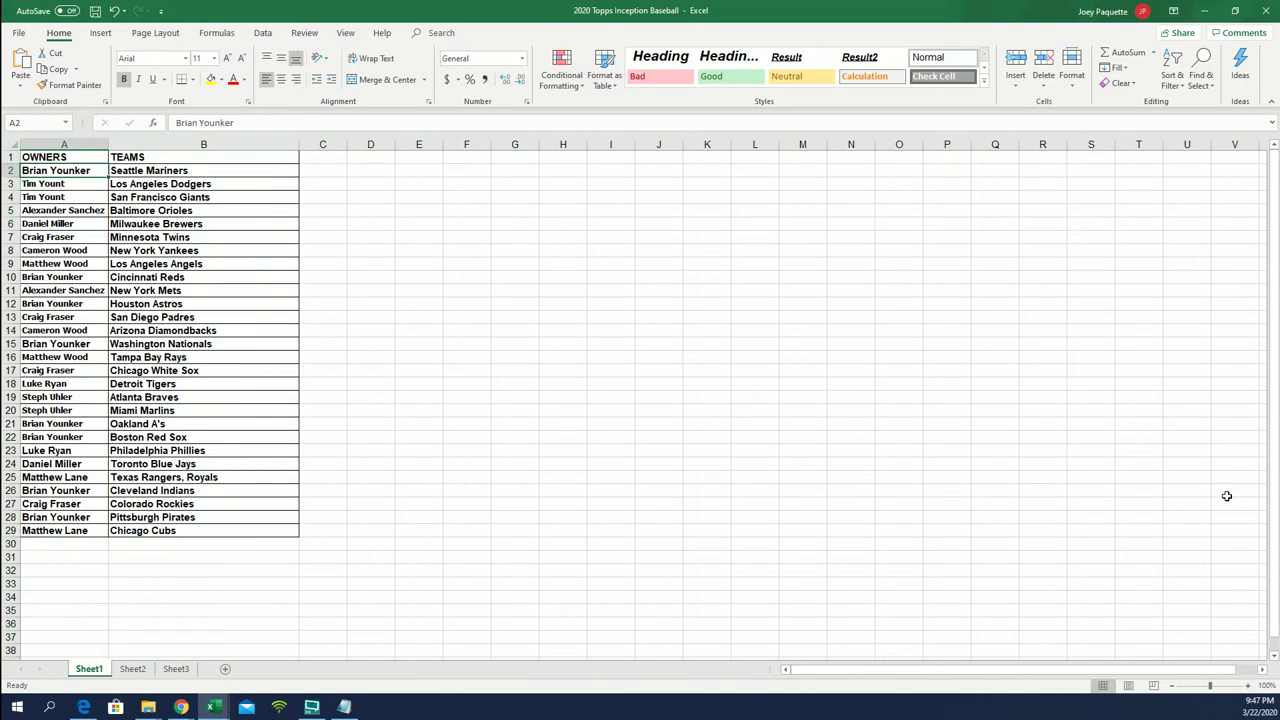
pyautogui.click(1247, 685)
pyautogui.click(1247, 685)
pyautogui.click(1247, 685)
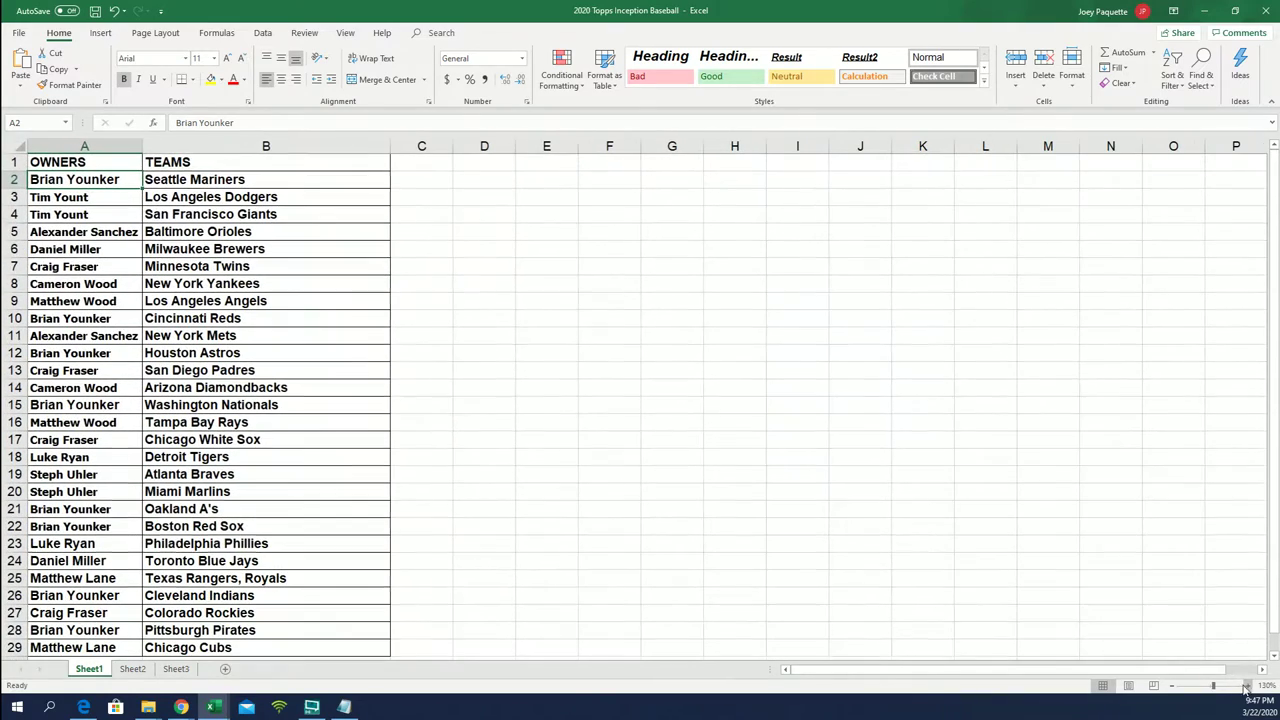